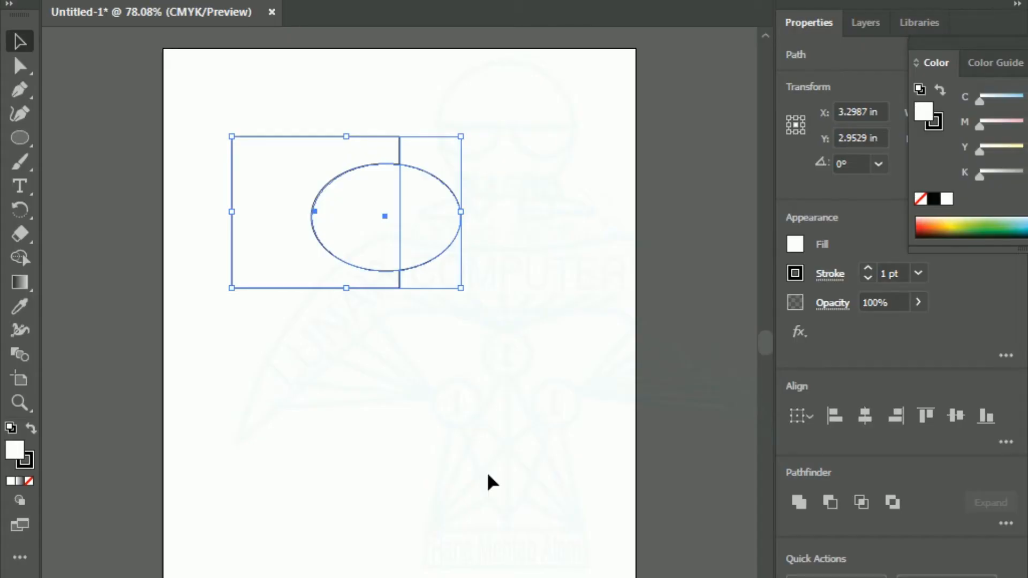
{"action": "left_click", "coordinate": [294, 437]}
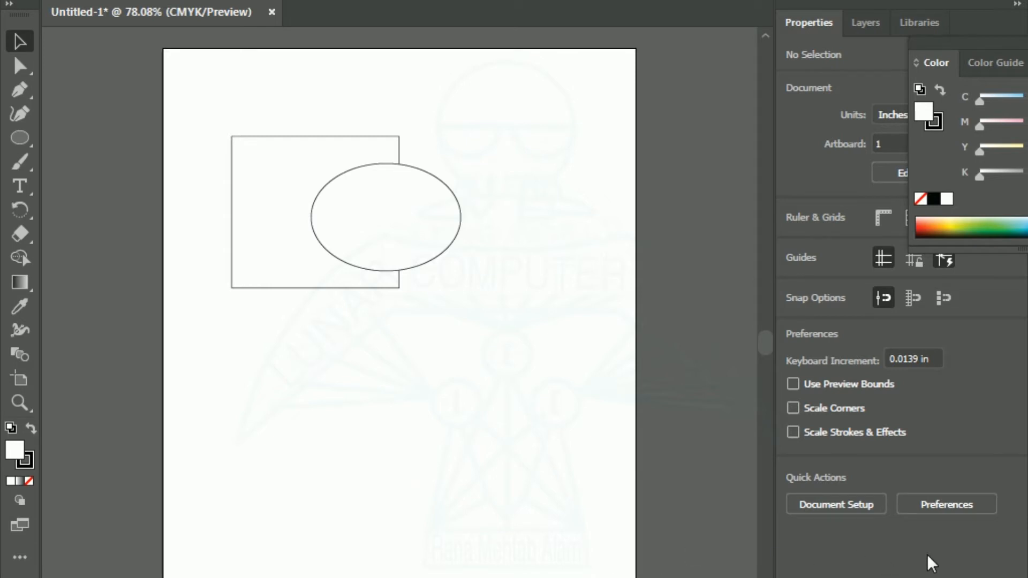
{"action": "left_click", "coordinate": [321, 287]}
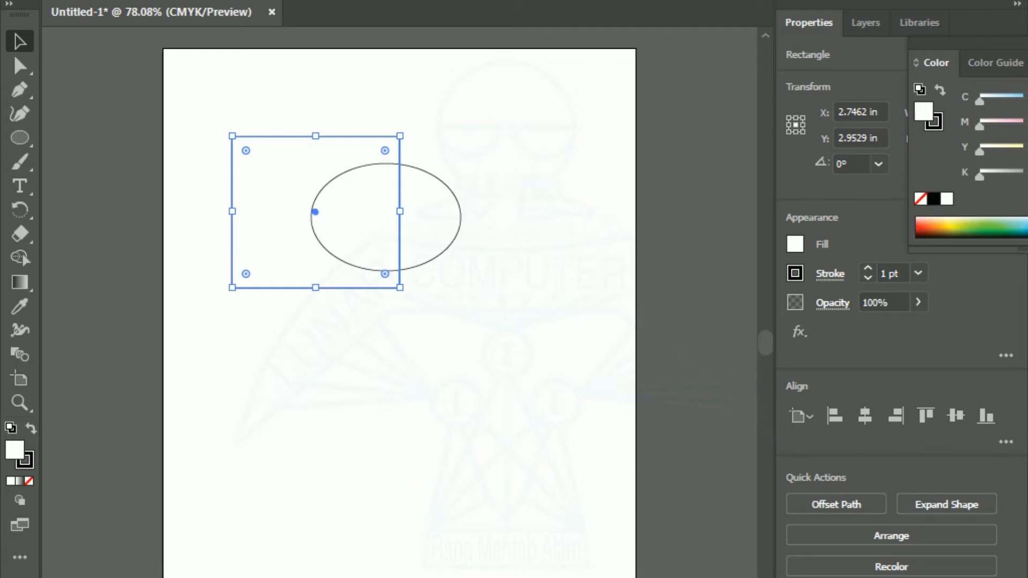
{"action": "left_click", "coordinate": [193, 151]}
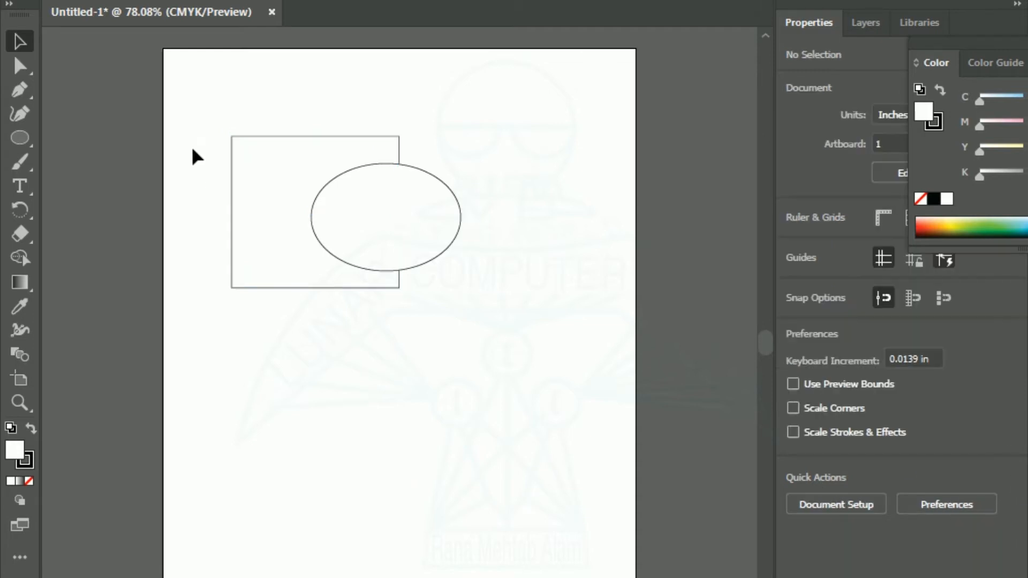
Step: Try uniting the overlapping rectangle and ellipse into one shape with Pathfinder, and undo the union
{"action": "left_click_drag", "start_coordinate": [220, 131], "coordinate": [535, 361]}
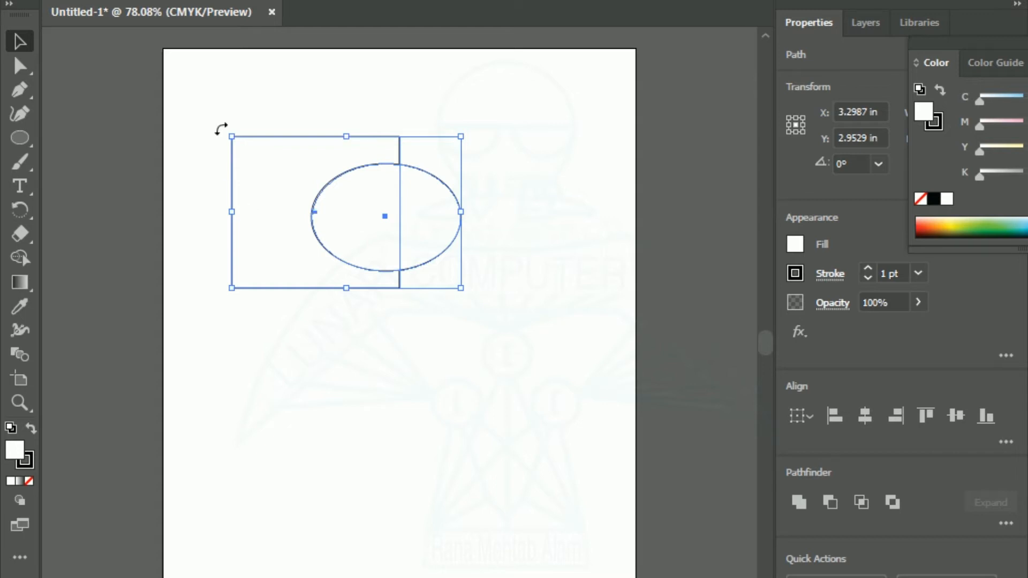
{"action": "left_click", "coordinate": [798, 500]}
{"action": "left_click", "coordinate": [399, 428]}
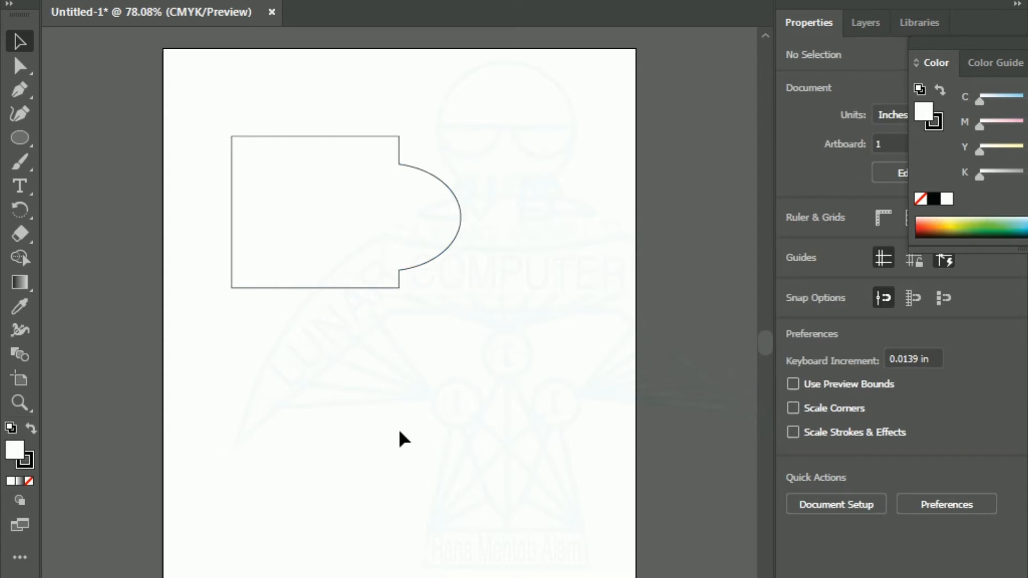
{"action": "key", "text": "ctrl+z"}
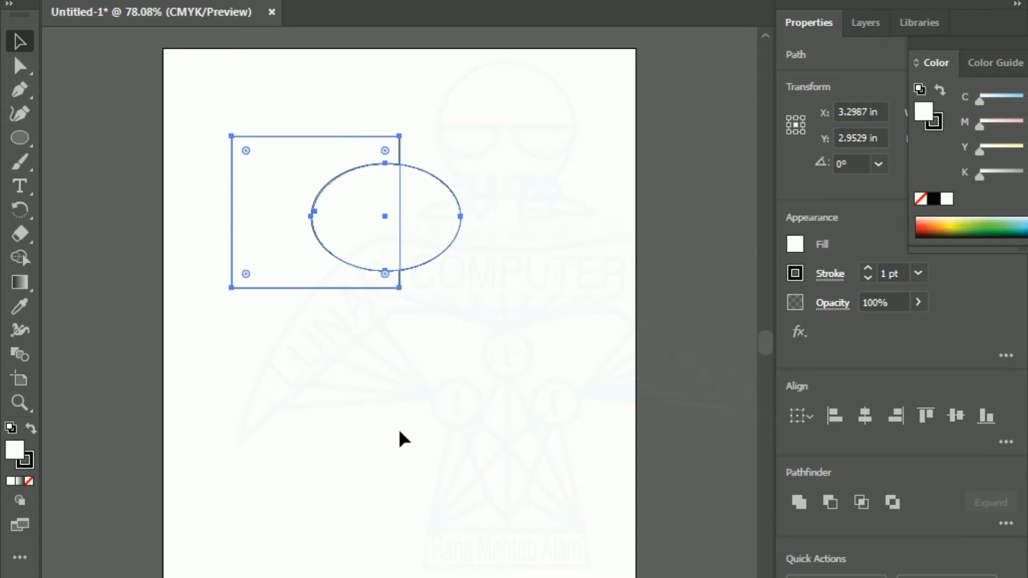
{"action": "left_click", "coordinate": [350, 397]}
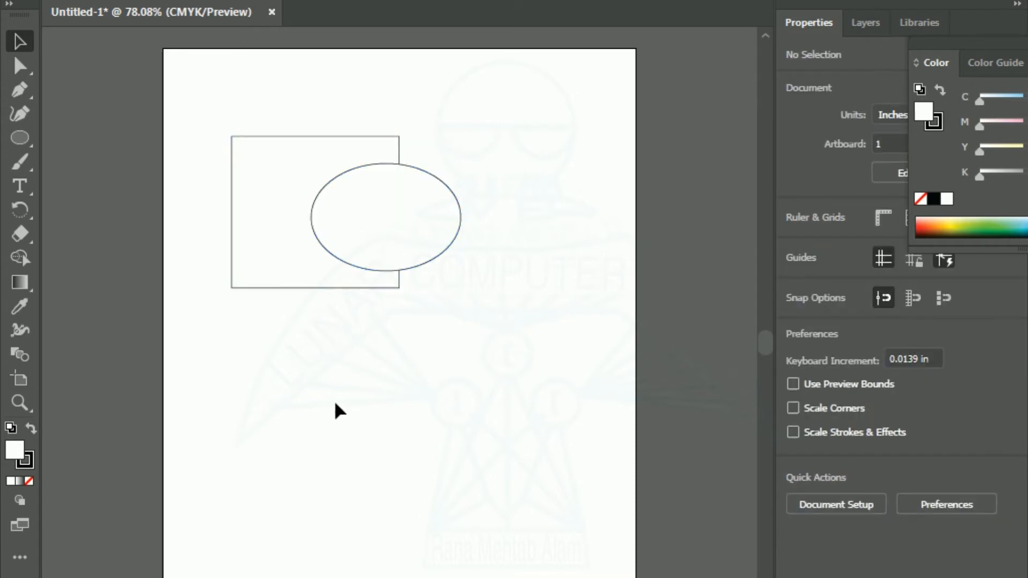
Step: Repeat the Pathfinder Unite on both selected shapes and undo it again
{"action": "left_click_drag", "start_coordinate": [198, 104], "coordinate": [524, 376]}
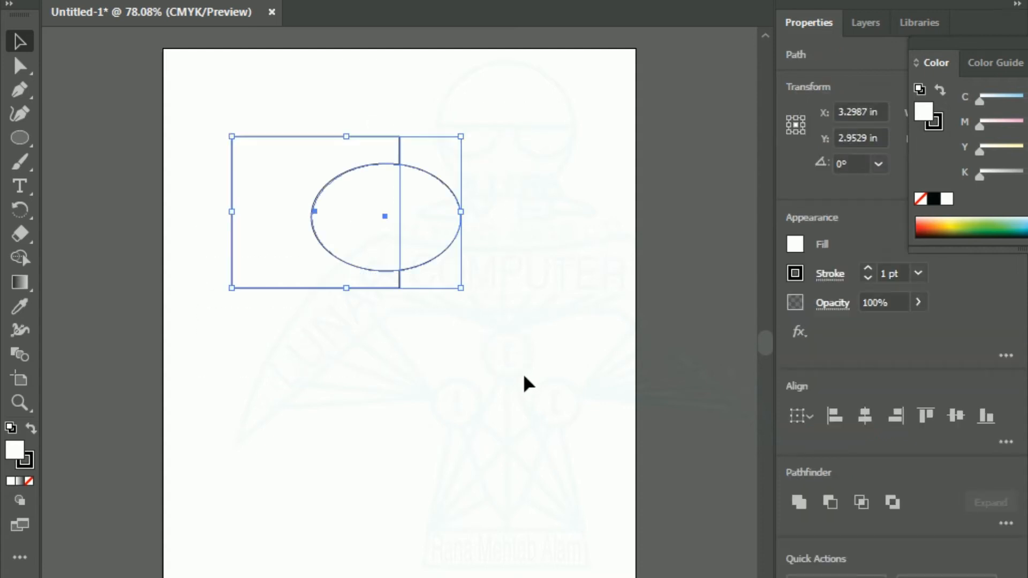
{"action": "left_click", "coordinate": [804, 510]}
{"action": "left_click", "coordinate": [328, 441]}
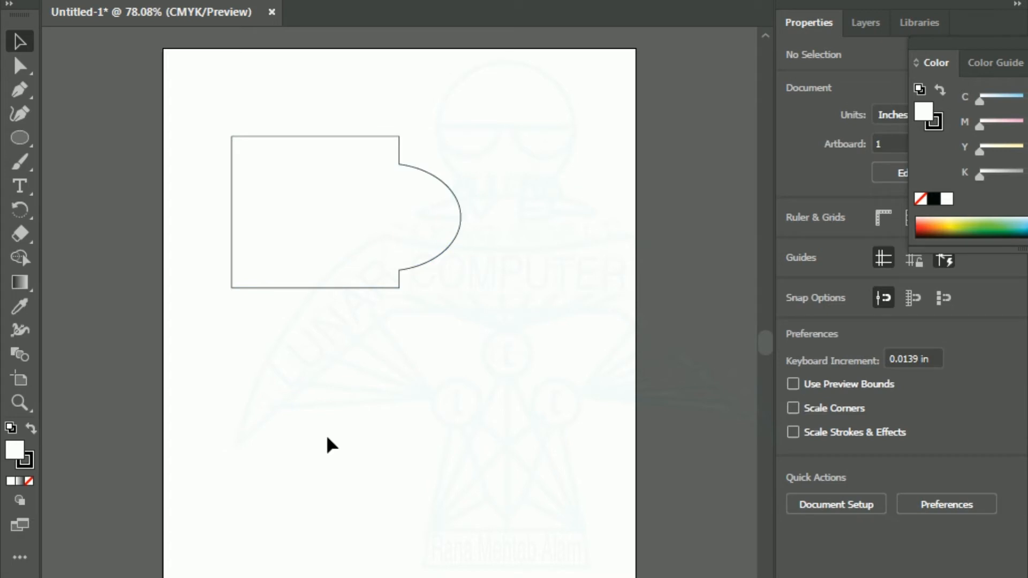
{"action": "key", "text": "ctrl+z"}
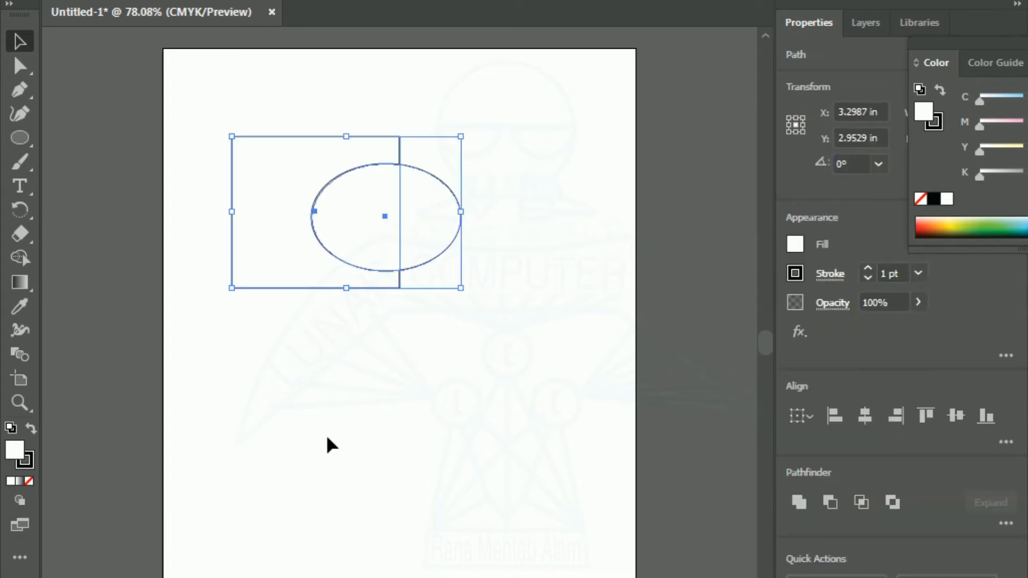
Step: Try subtracting the ellipse from the rectangle with Minus Front, and undo the subtraction
{"action": "left_click_drag", "start_coordinate": [248, 137], "coordinate": [560, 377]}
{"action": "left_click", "coordinate": [833, 498]}
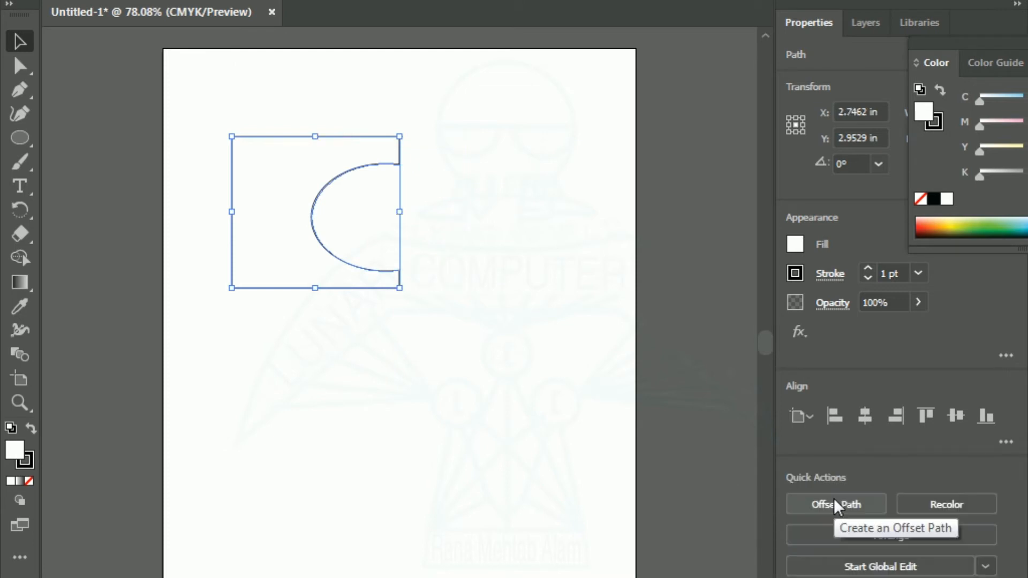
{"action": "left_click", "coordinate": [534, 479]}
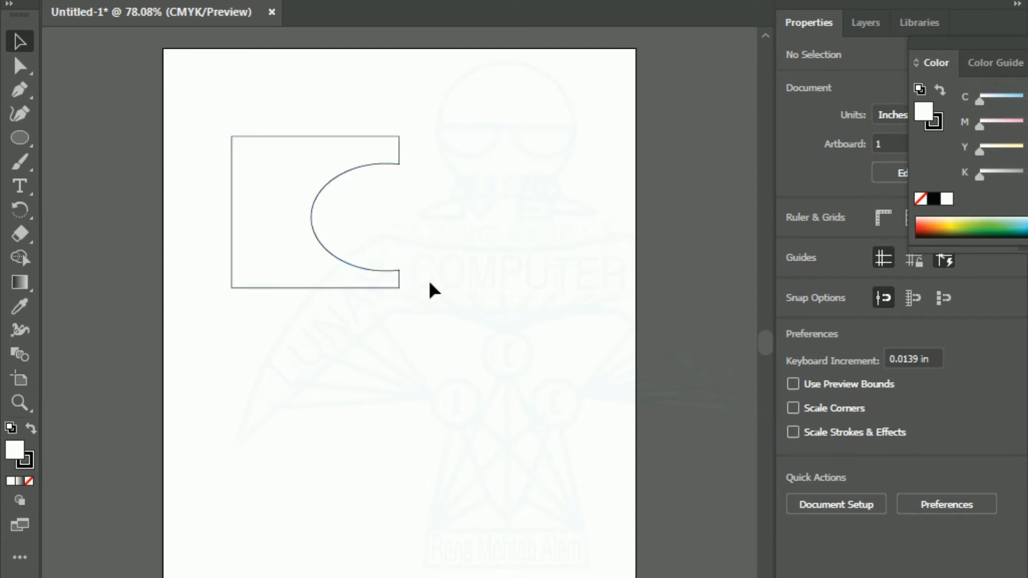
{"action": "key", "text": "ctrl+z"}
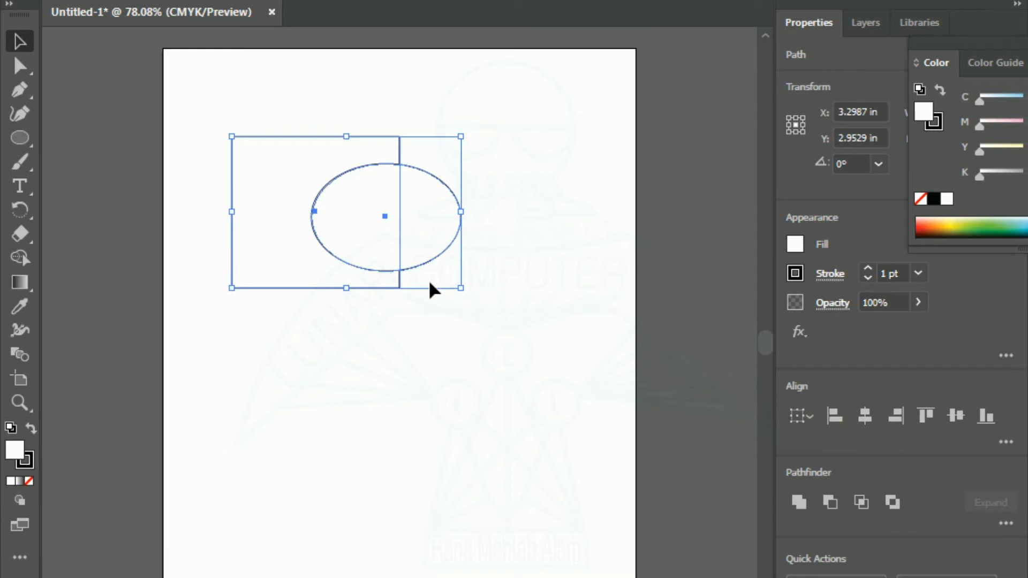
Step: Try reducing the rectangle and ellipse to their overlapping area with Intersect, and undo it
{"action": "left_click_drag", "start_coordinate": [181, 89], "coordinate": [565, 377]}
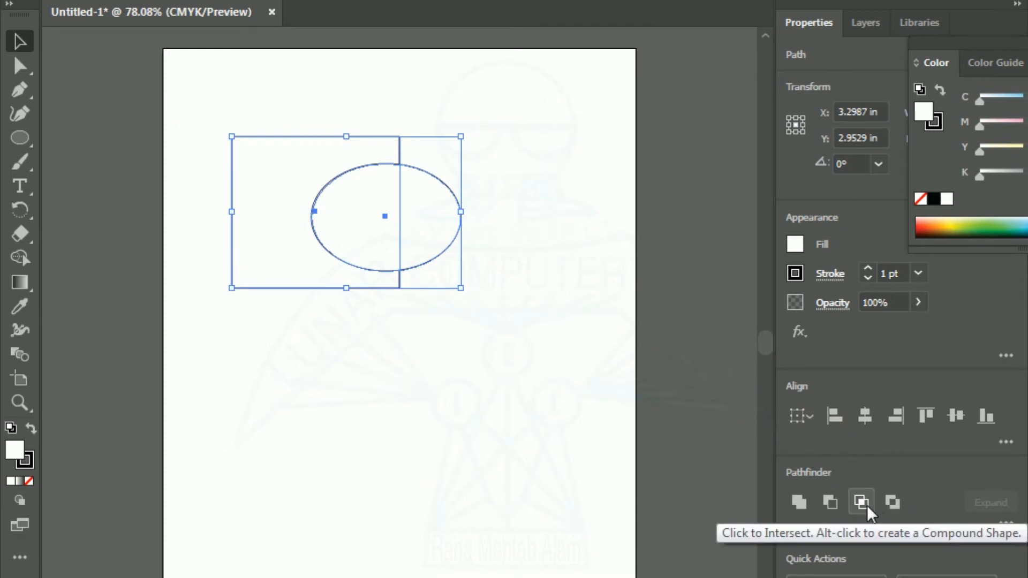
{"action": "left_click", "coordinate": [866, 506]}
{"action": "left_click", "coordinate": [474, 407]}
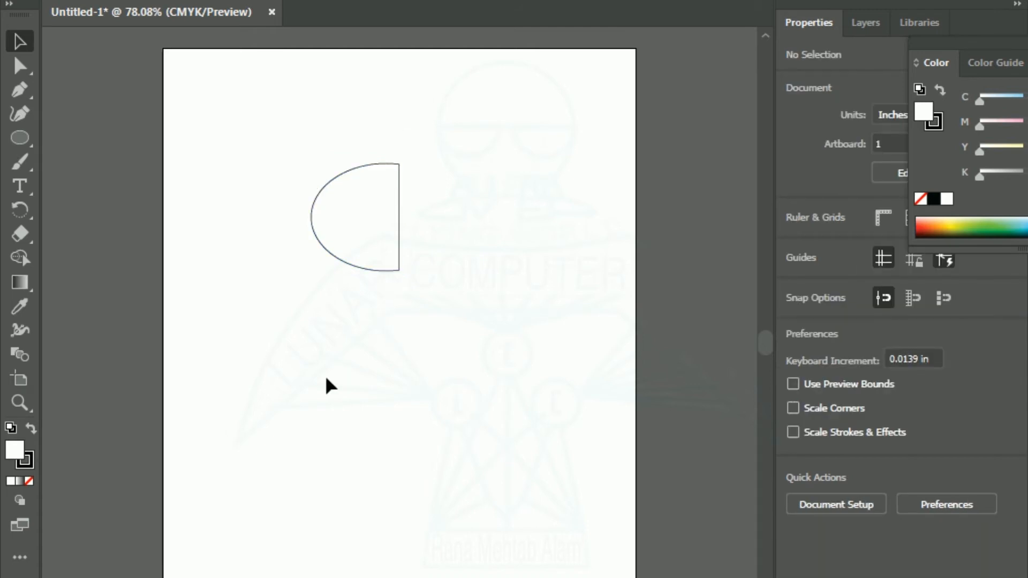
{"action": "key", "text": "z"}
{"action": "key", "text": "ctrl+z"}
{"action": "key", "text": "ctrl+z"}
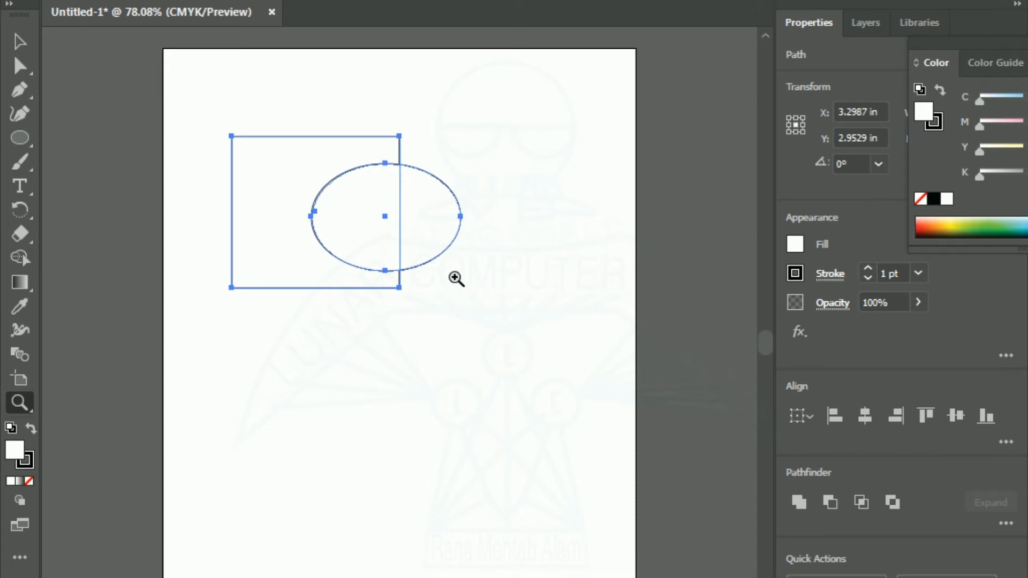
Step: Apply Exclude to the rectangle and ellipse, try moving the resulting group lower on the artboard, and undo the move
{"action": "left_click", "coordinate": [19, 41]}
{"action": "left_click_drag", "start_coordinate": [200, 116], "coordinate": [580, 387]}
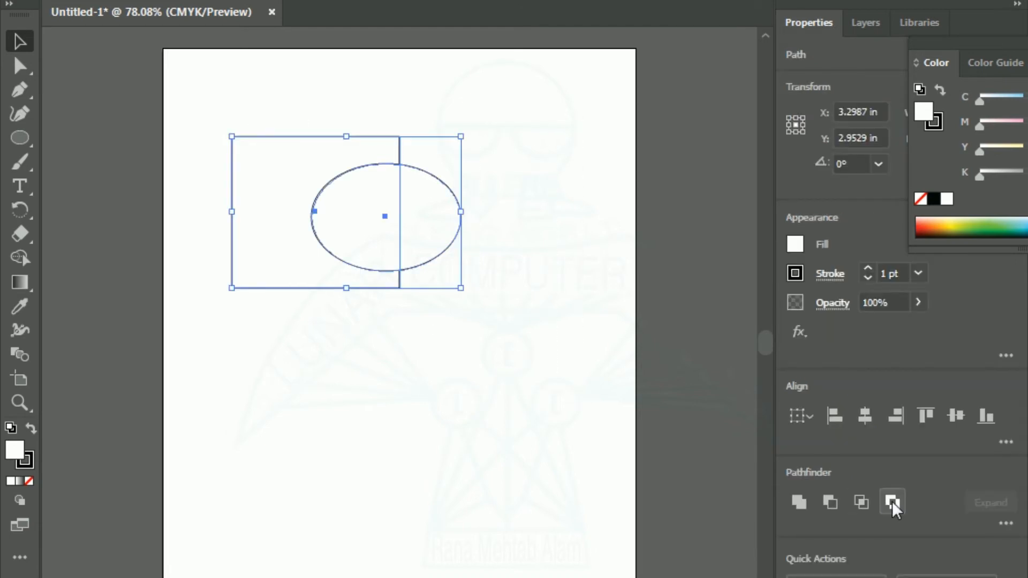
{"action": "left_click", "coordinate": [892, 502]}
{"action": "left_click", "coordinate": [451, 389]}
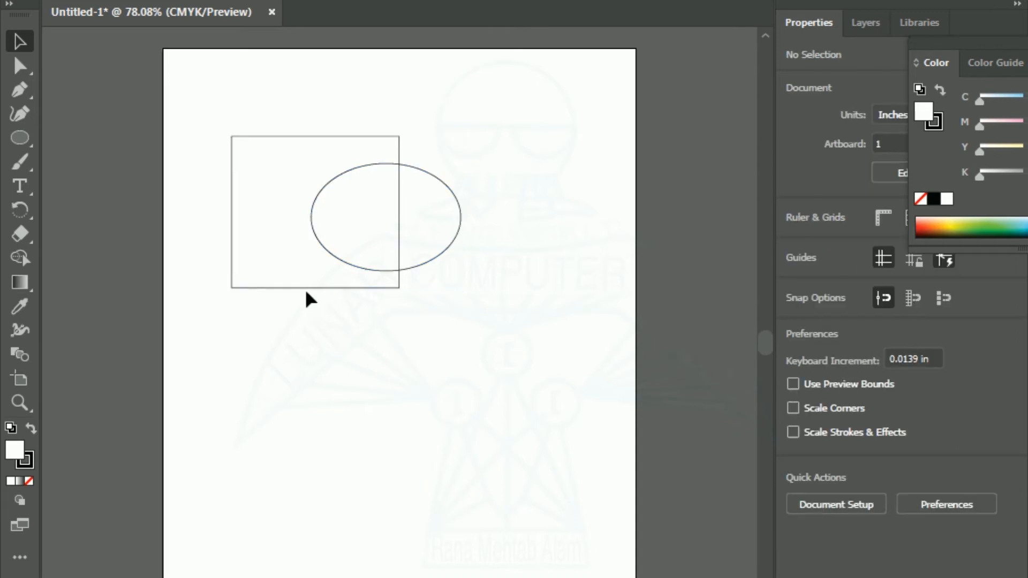
{"action": "left_click_drag", "start_coordinate": [306, 287], "coordinate": [404, 523]}
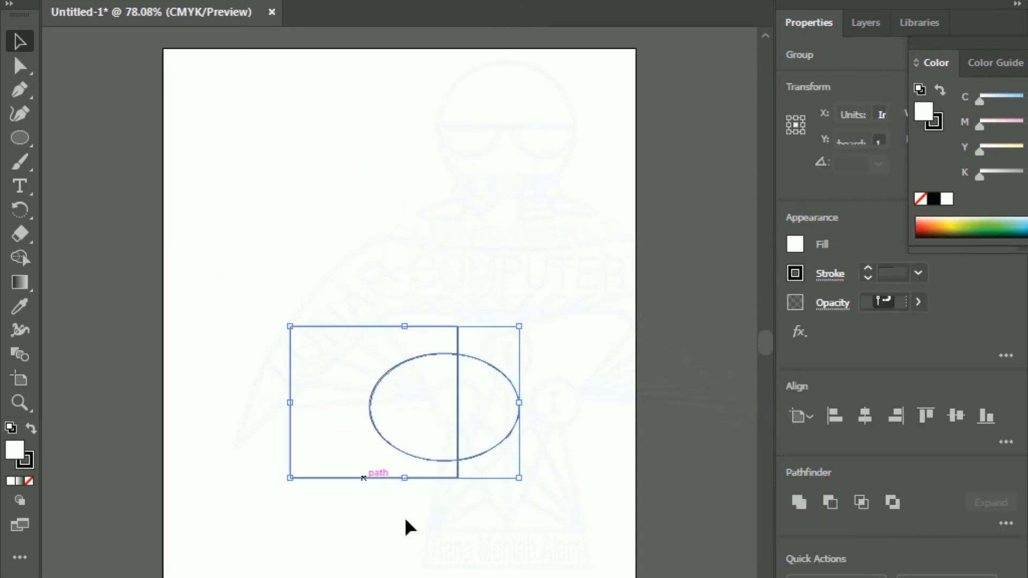
{"action": "left_click", "coordinate": [407, 168]}
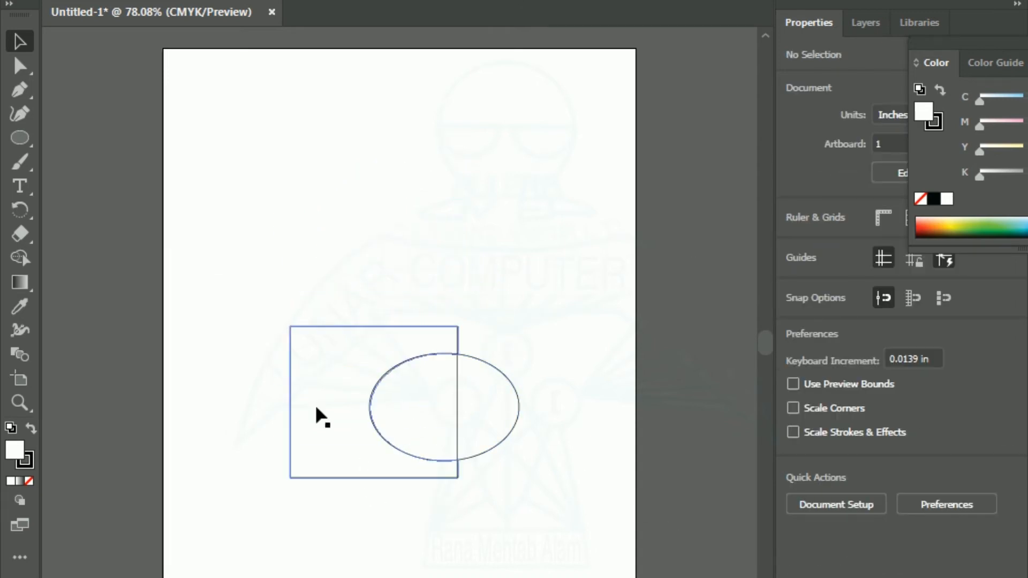
{"action": "key", "text": "ctrl+z"}
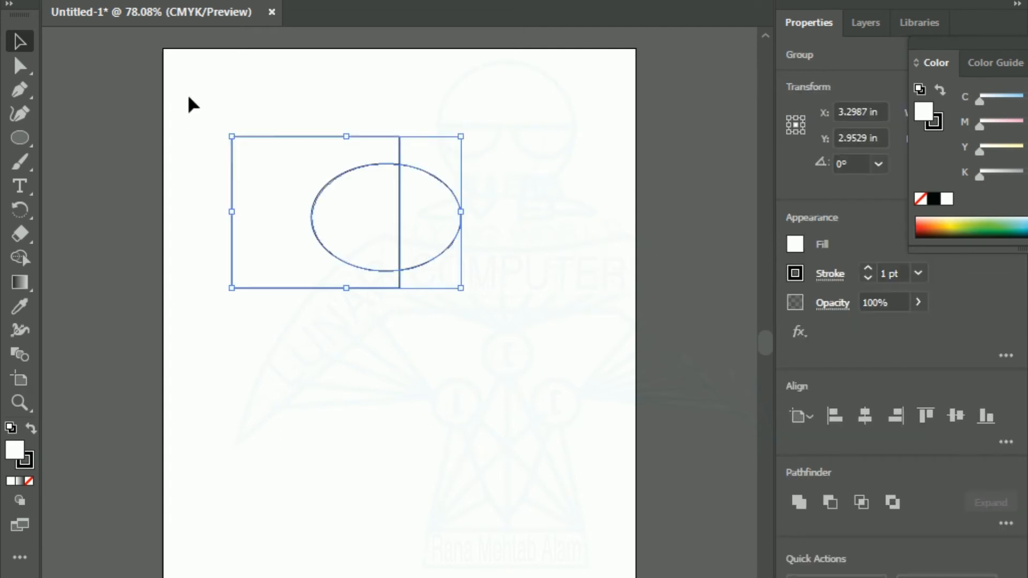
Step: Delete the rectangle and ellipse group, and draw a large circle near the middle of the artboard
{"action": "left_click_drag", "start_coordinate": [188, 94], "coordinate": [558, 385]}
{"action": "key", "text": "Delete"}
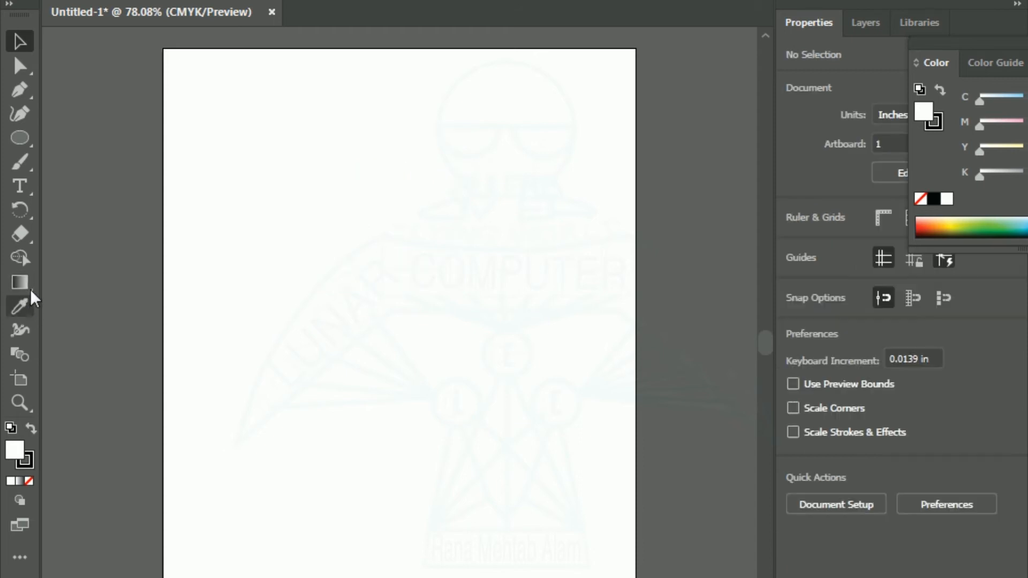
{"action": "left_click", "coordinate": [19, 138]}
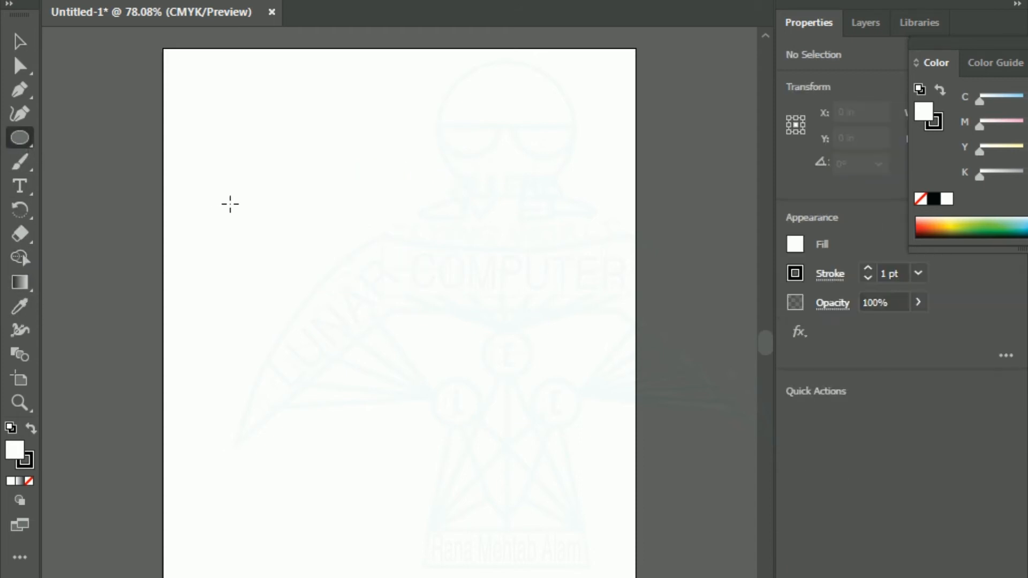
{"action": "left_click_drag", "start_coordinate": [230, 203], "coordinate": [481, 462]}
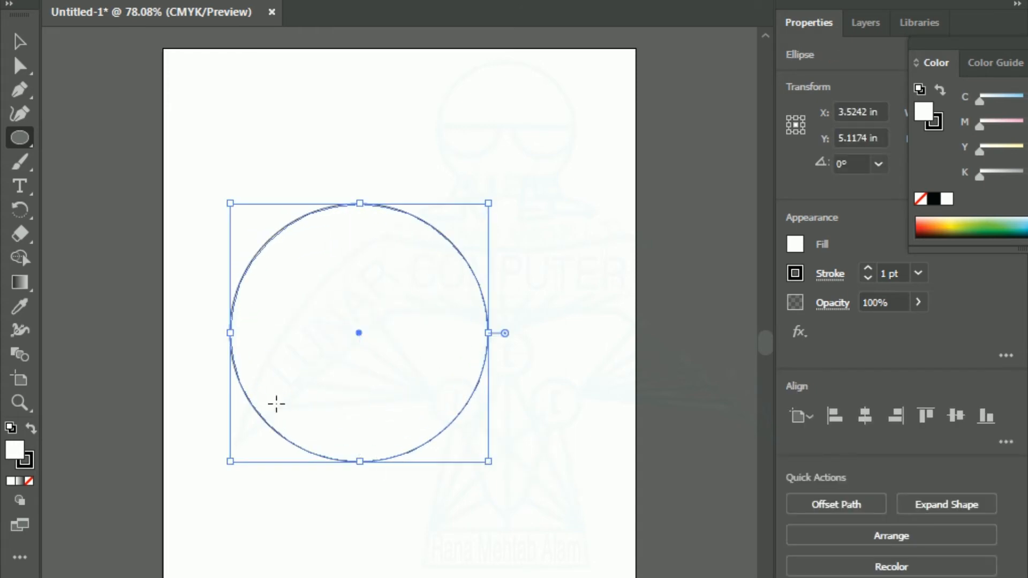
Step: Duplicate the circle slightly up and to the right, and subtract the duplicate with Minus Front to form a crescent
{"action": "left_click", "coordinate": [11, 45]}
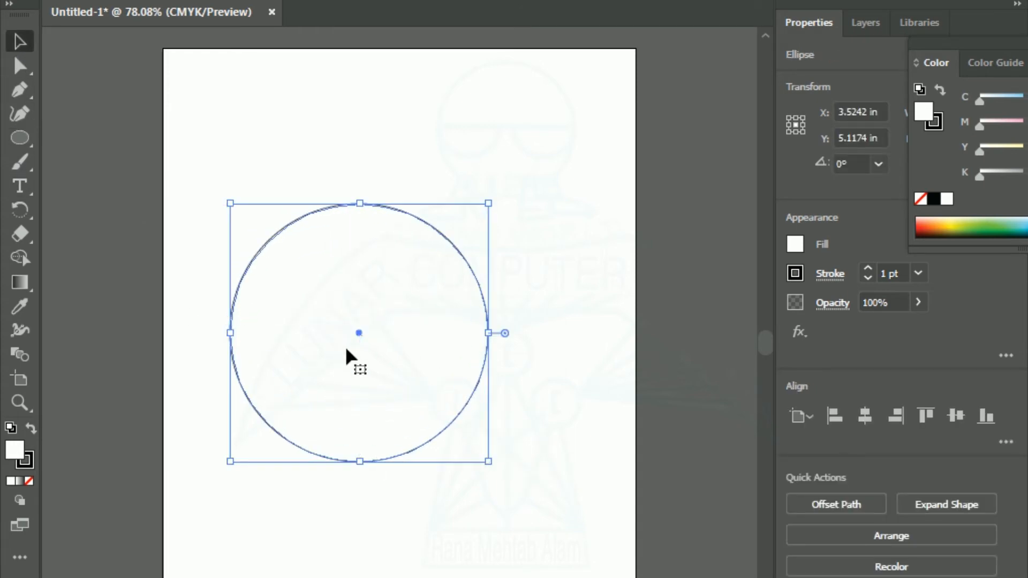
{"action": "left_click_drag", "start_coordinate": [346, 349], "coordinate": [414, 324]}
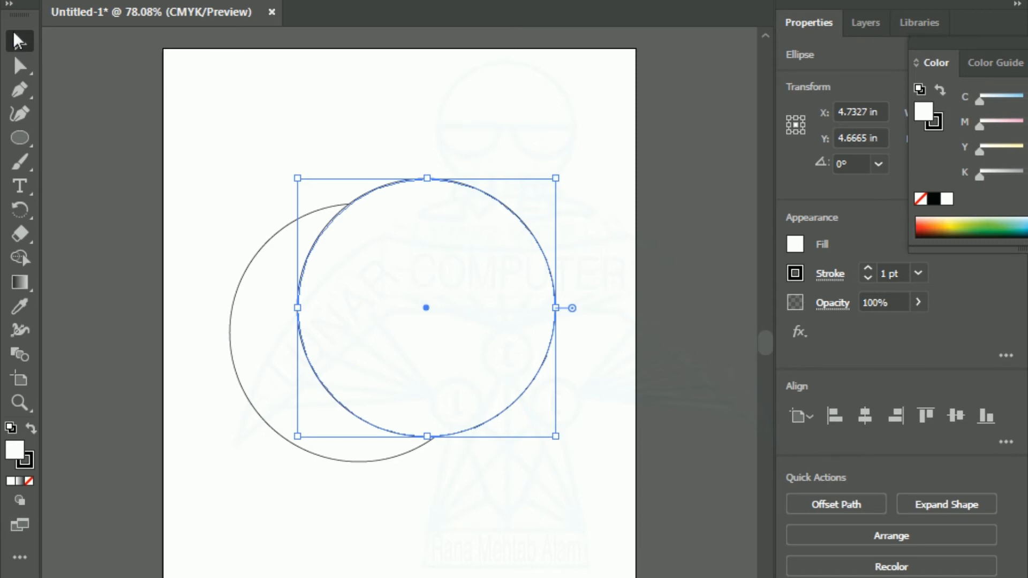
{"action": "left_click_drag", "start_coordinate": [191, 99], "coordinate": [588, 541]}
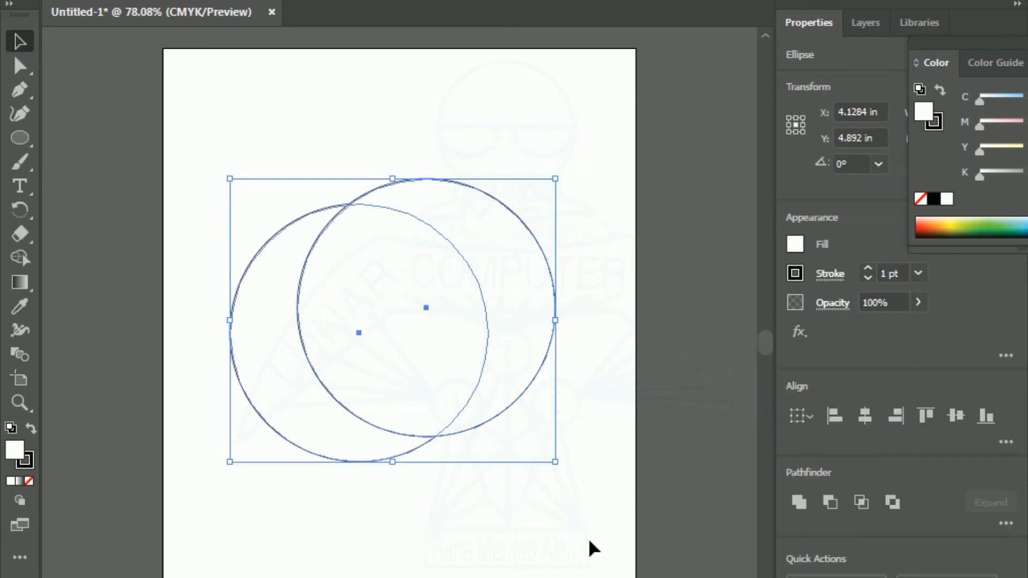
{"action": "left_click", "coordinate": [829, 503]}
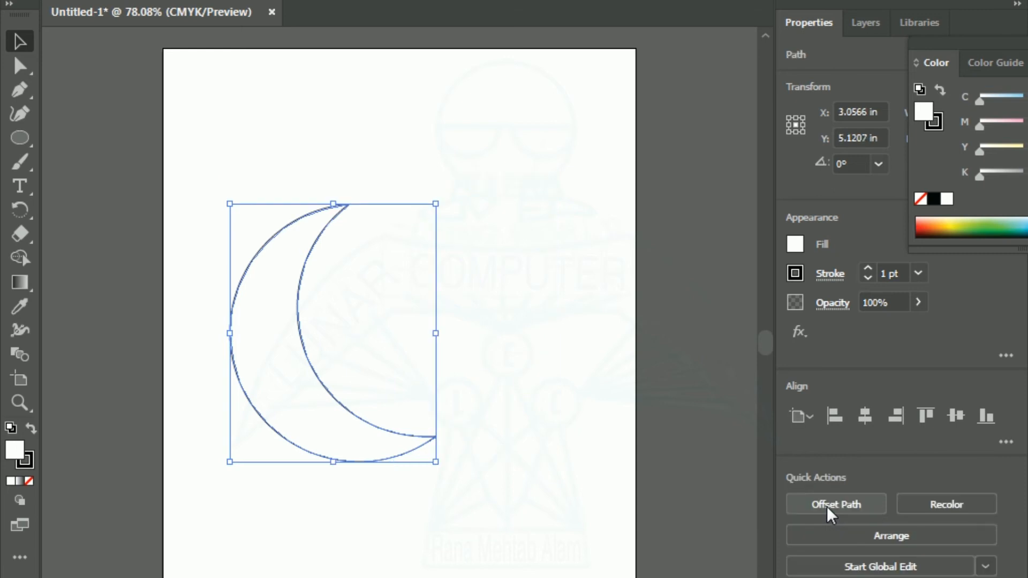
{"action": "left_click", "coordinate": [577, 413]}
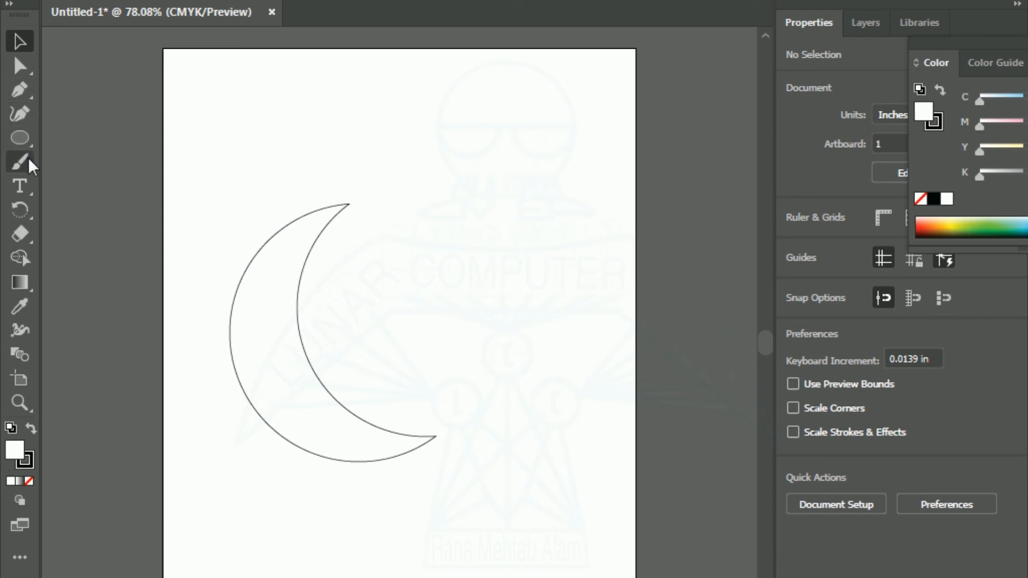
Step: Draw a smaller circle overlapping the middle of the crescent's inner edge
{"action": "left_click", "coordinate": [20, 138]}
{"action": "left_click_drag", "start_coordinate": [279, 287], "coordinate": [400, 407]}
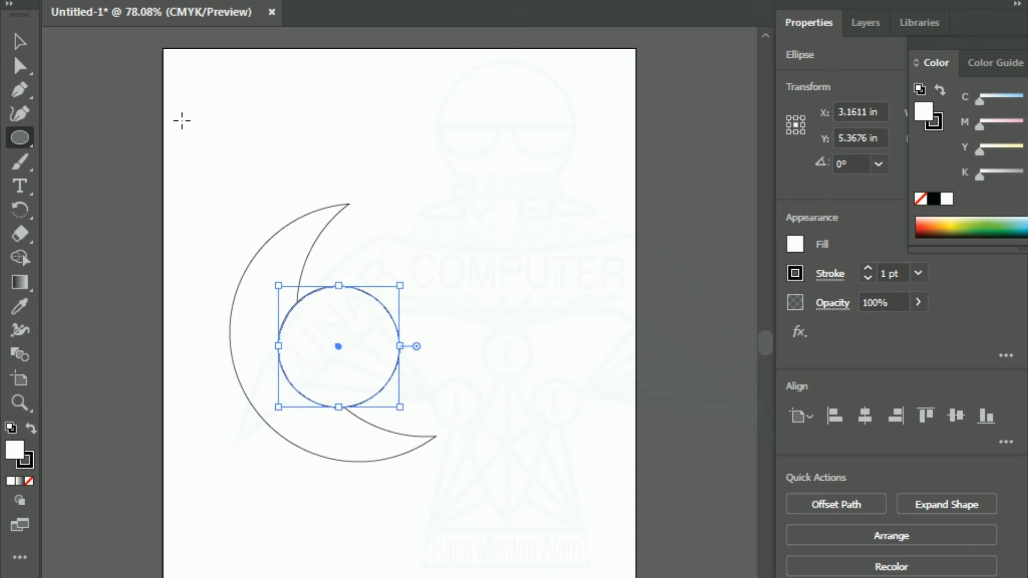
Step: Try intersecting the small circle with the crescent, and undo the intersection
{"action": "left_click", "coordinate": [20, 42]}
{"action": "left_click_drag", "start_coordinate": [168, 99], "coordinate": [547, 566]}
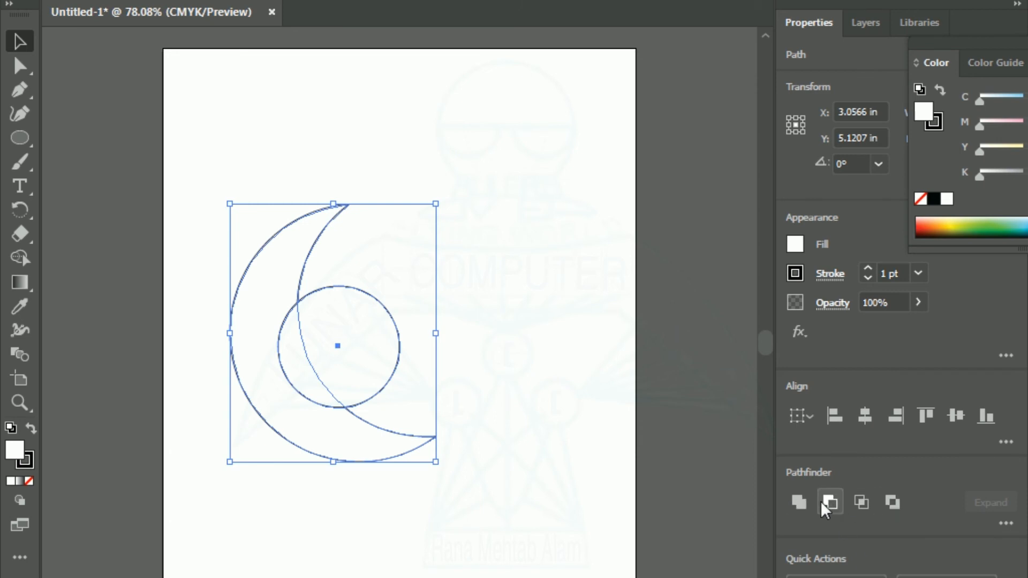
{"action": "left_click", "coordinate": [858, 502]}
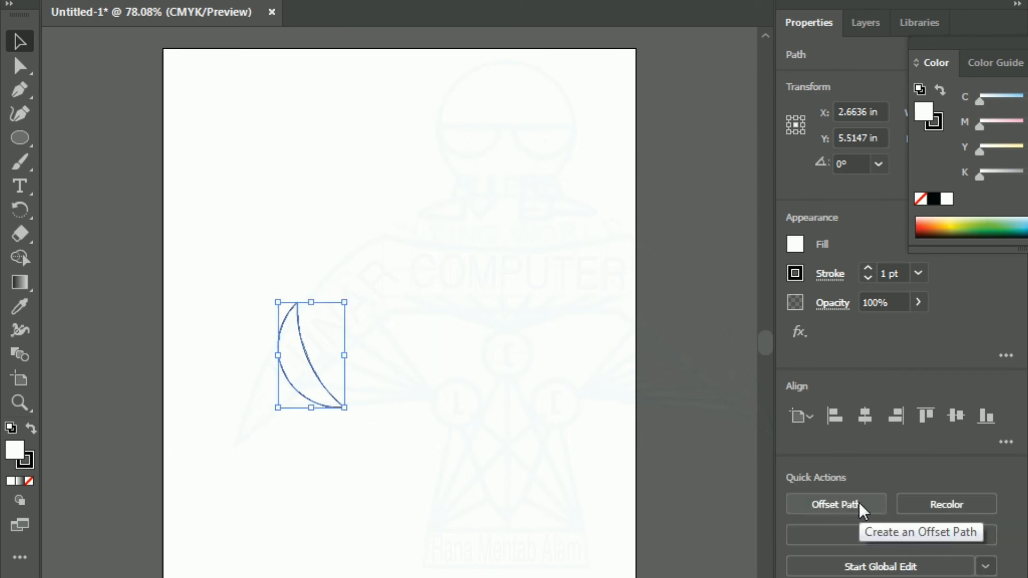
{"action": "left_click", "coordinate": [533, 390]}
{"action": "key", "text": "ctrl+z"}
{"action": "key", "text": "ctrl+z"}
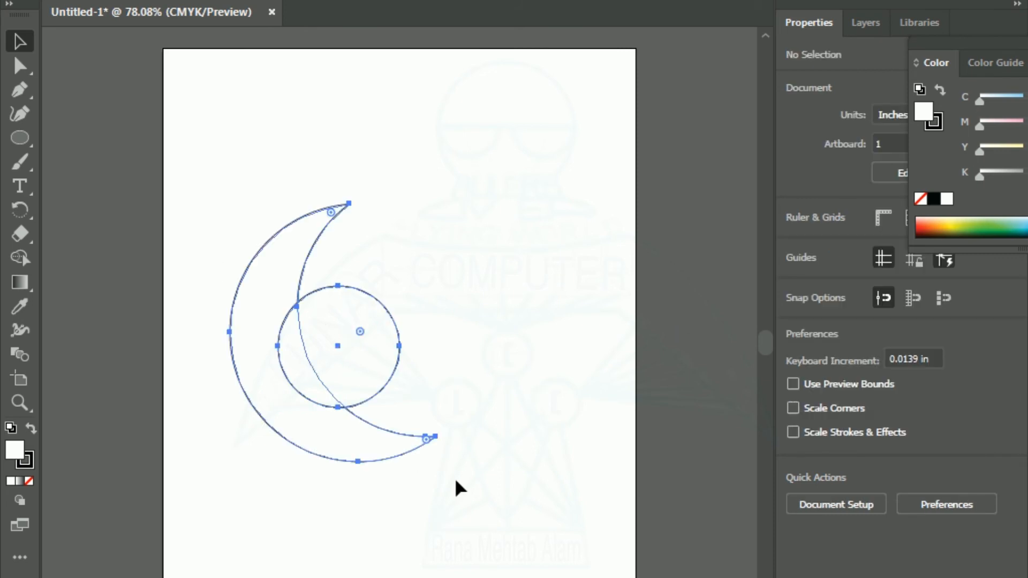
Step: Subtract the small circle from the crescent with Minus Front to cut a round notch in its inner edge
{"action": "left_click_drag", "start_coordinate": [187, 115], "coordinate": [535, 509]}
{"action": "left_click", "coordinate": [824, 503]}
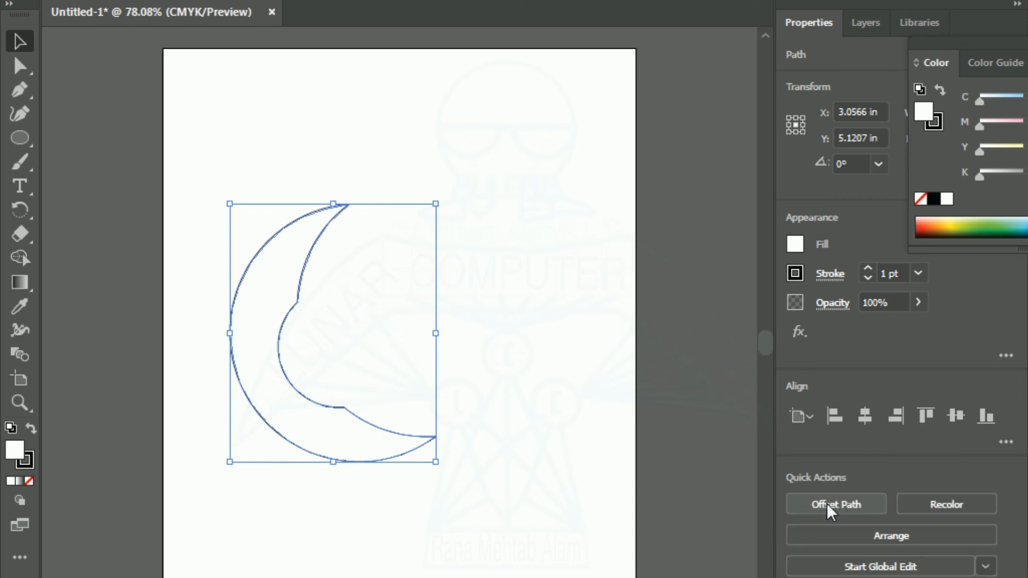
{"action": "left_click", "coordinate": [342, 566]}
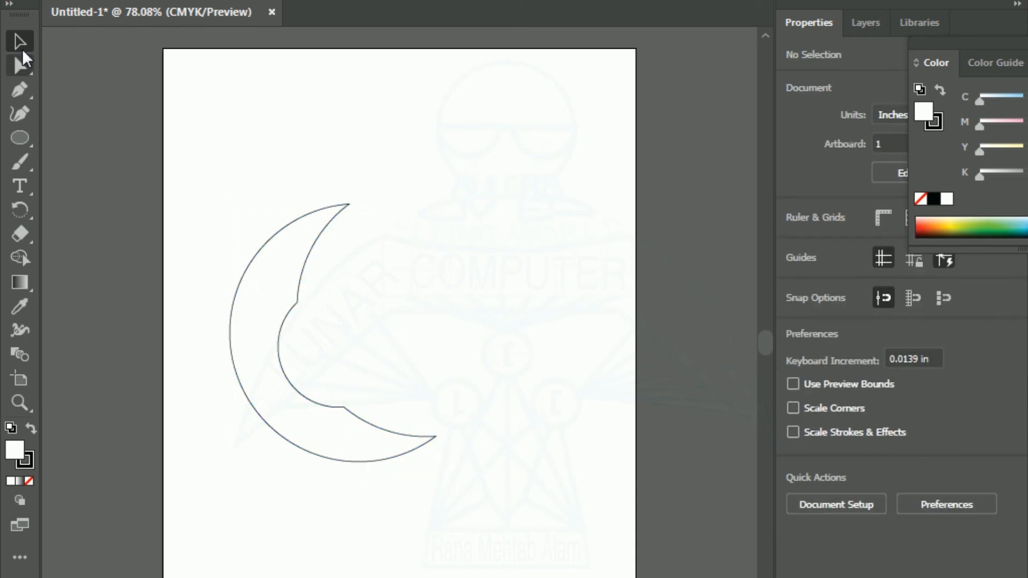
Step: Rotate the notched crescent about 66° counterclockwise so its tips point upward
{"action": "left_click", "coordinate": [368, 463]}
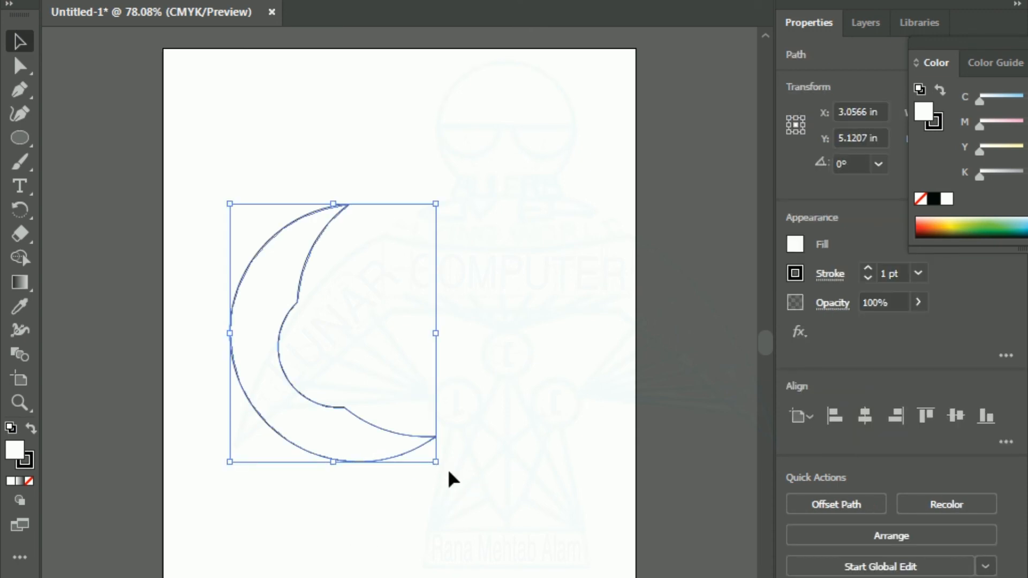
{"action": "left_click_drag", "start_coordinate": [445, 465], "coordinate": [506, 278]}
{"action": "left_click", "coordinate": [428, 515]}
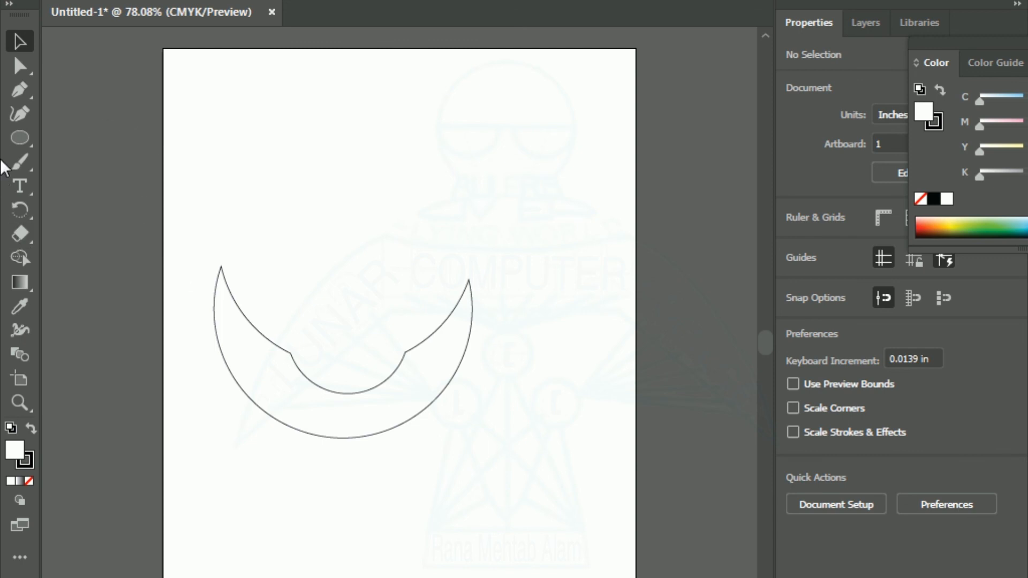
Step: Draw a circle over the crescent's inner notch and select it together with the crescent
{"action": "left_click", "coordinate": [18, 142]}
{"action": "left_click_drag", "start_coordinate": [269, 288], "coordinate": [400, 408]}
{"action": "left_click", "coordinate": [18, 41]}
{"action": "left_click_drag", "start_coordinate": [175, 180], "coordinate": [592, 491]}
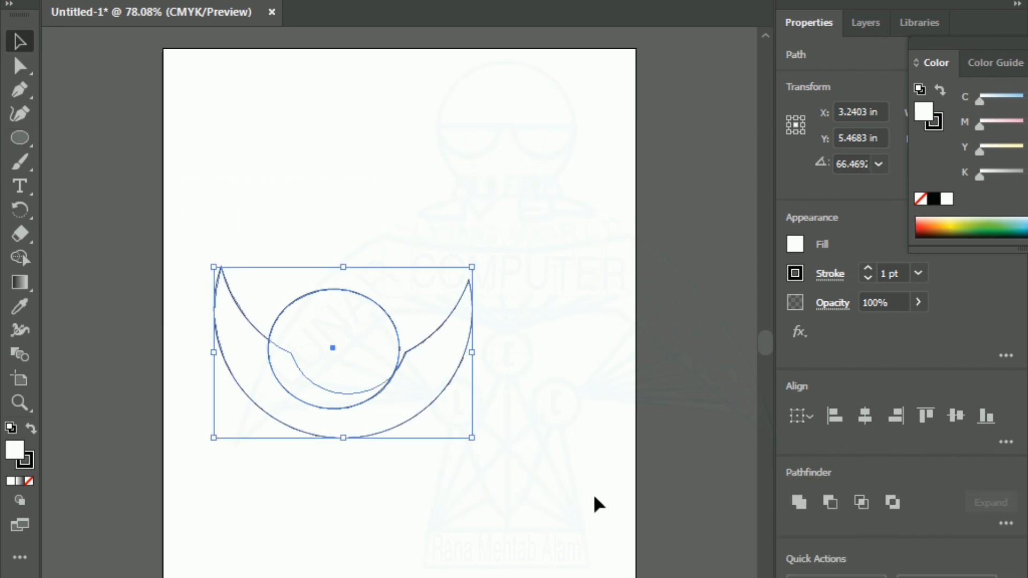